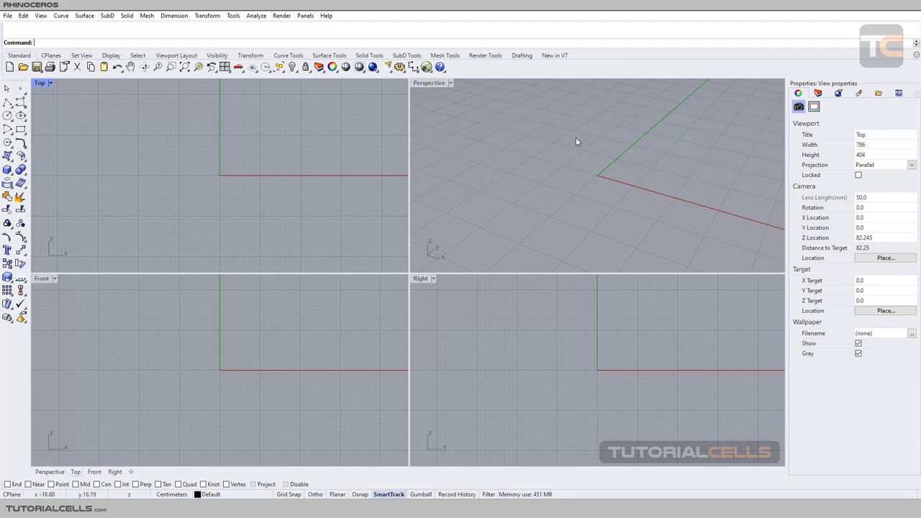
Bring up Help > About Rhinoceros to see the version and licence information
click(326, 15)
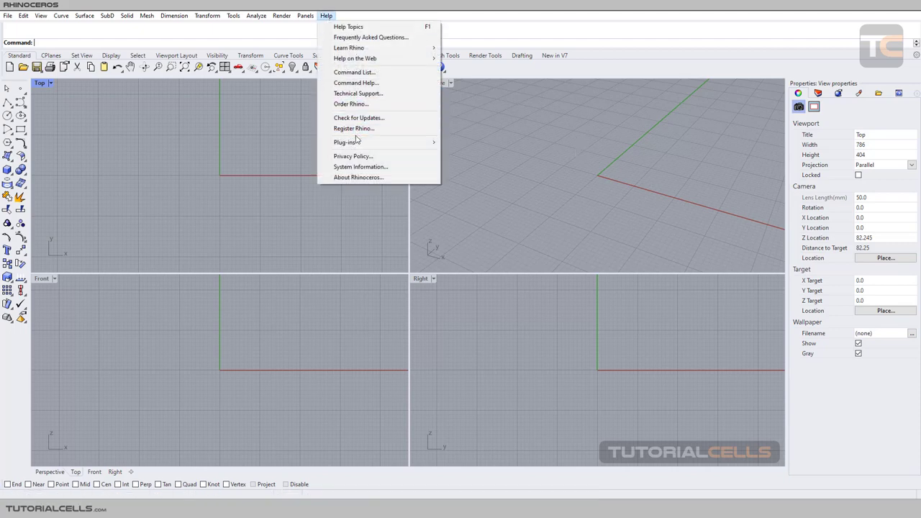
click(357, 177)
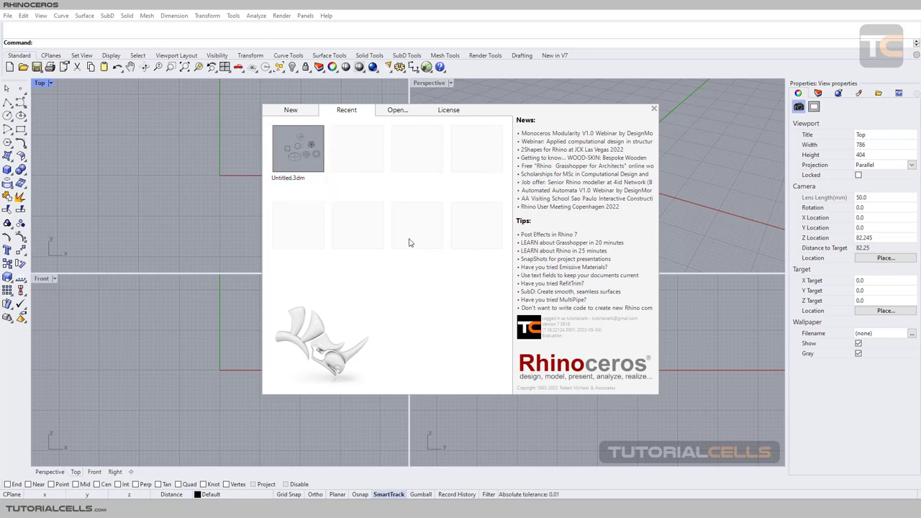
Check the licence status, then view the new-file templates with Large Objects - Centimeters as default
click(447, 113)
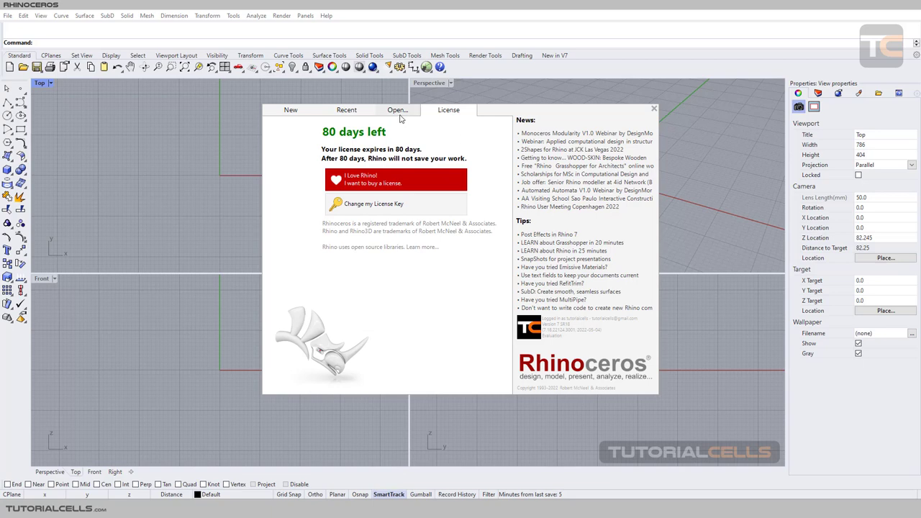
click(292, 113)
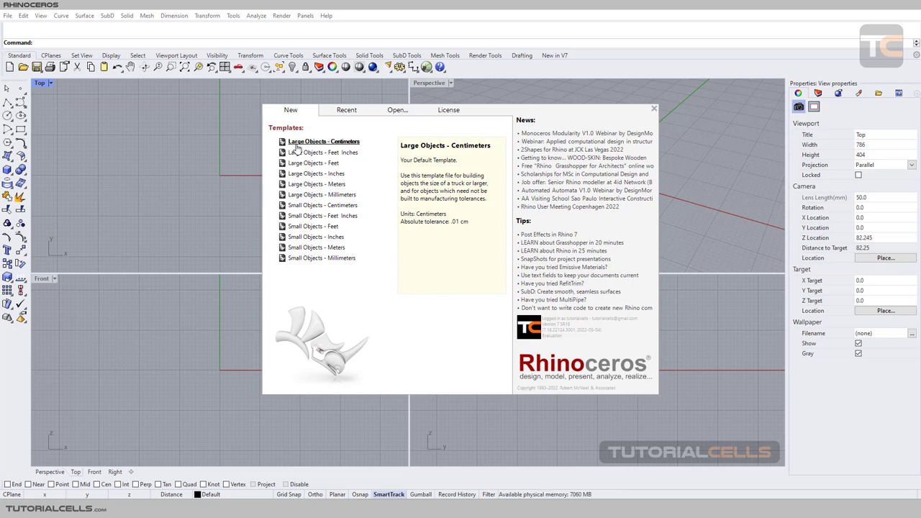
Close the start screen, activate Top, Front and Right in turn, and orbit Perspective slightly
click(654, 109)
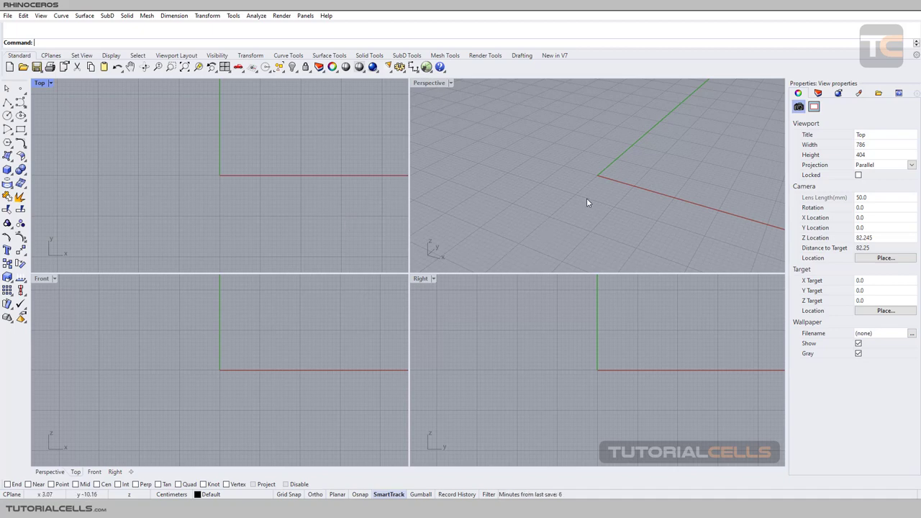
mouse_move(587, 198)
right_down()
mouse_move(582, 185)
mouse_move(576, 197)
right_up()
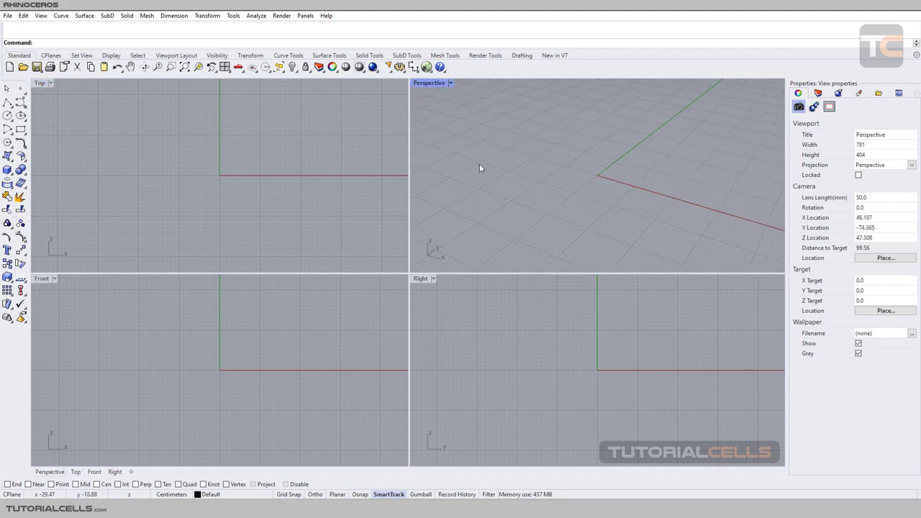
click(183, 156)
click(167, 334)
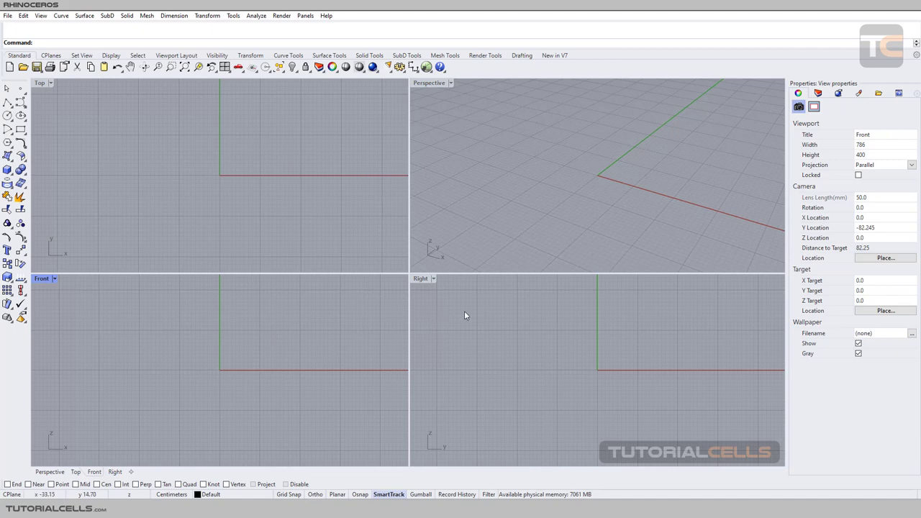
click(464, 311)
right_drag(486, 182, 487, 175)
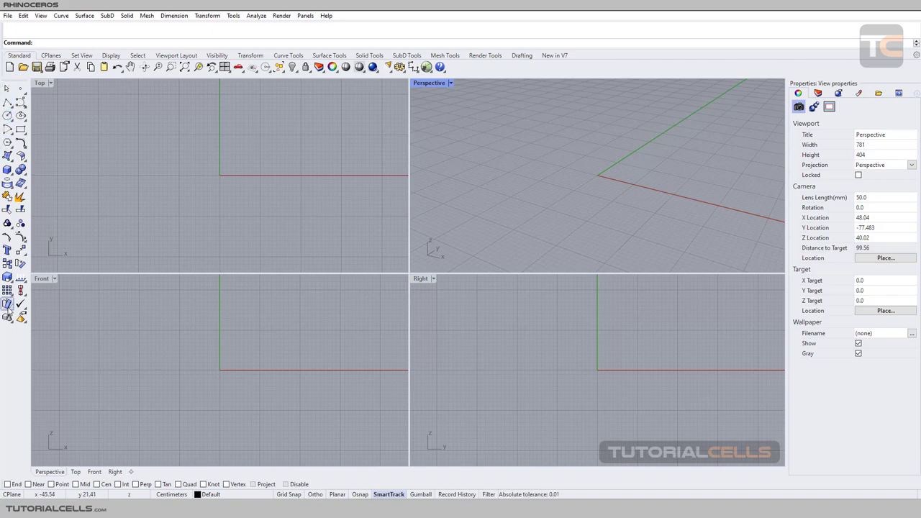
Browse the Set View, Display, Select, Viewport Layout, Visibility, Transform and Curve Tools sets
click(86, 57)
click(111, 55)
click(138, 56)
click(173, 56)
click(217, 56)
click(251, 57)
click(291, 57)
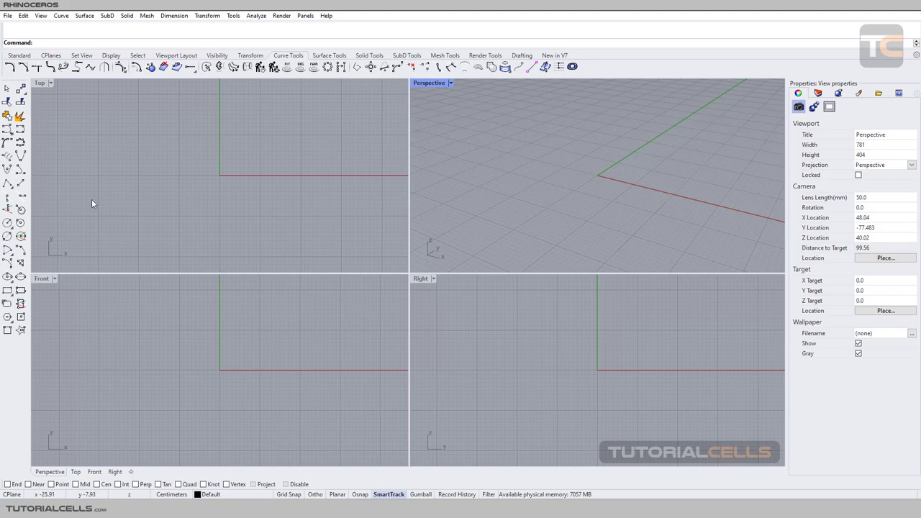
Browse the Surface, Solid, SubD, Drafting and Render tool sets, then return to Standard
click(329, 56)
click(368, 55)
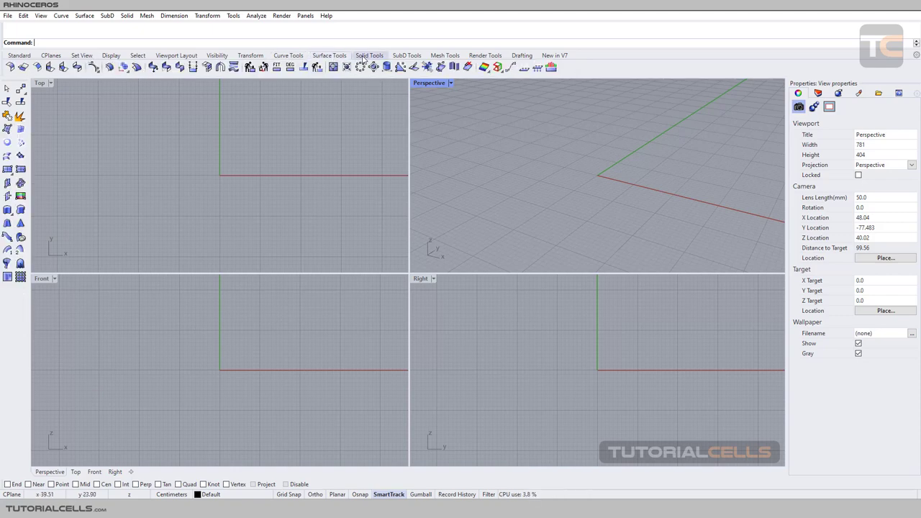
click(407, 56)
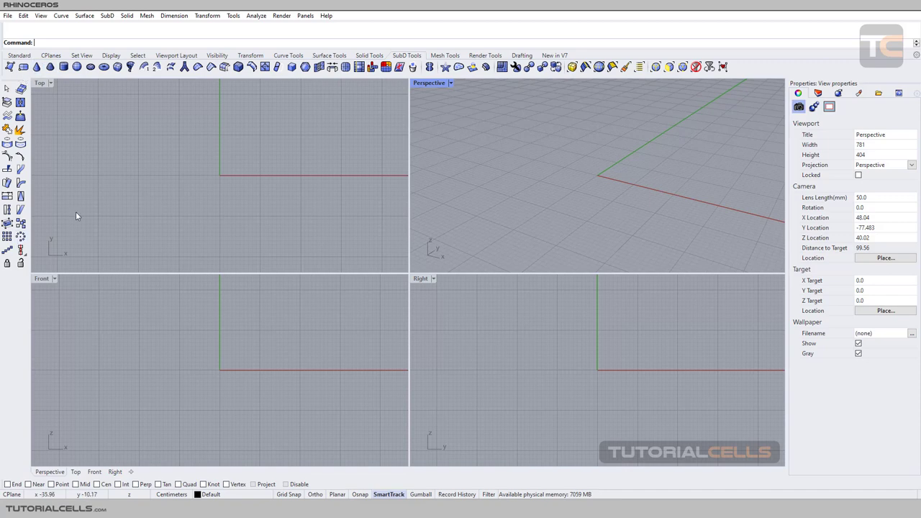
click(523, 56)
click(485, 55)
click(20, 55)
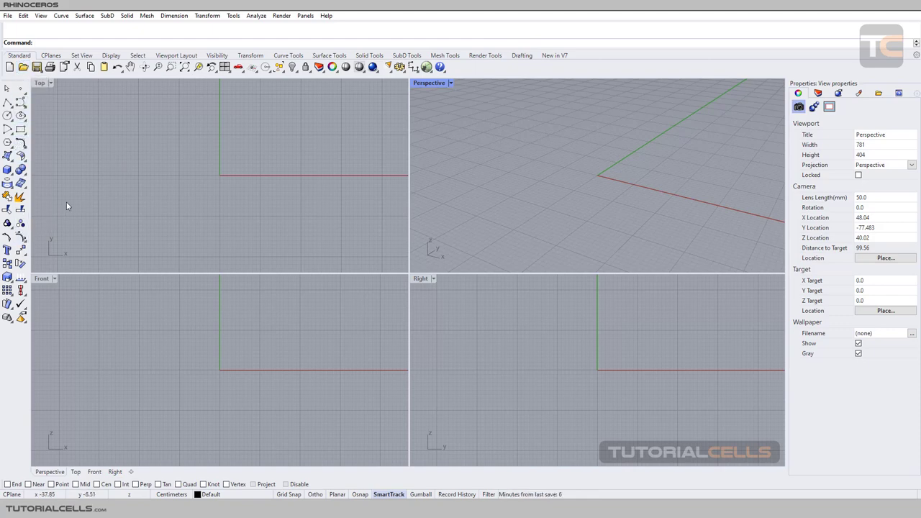
Expand the Mesh Tools flyout, then dismiss it by making the Top viewport active
click(24, 187)
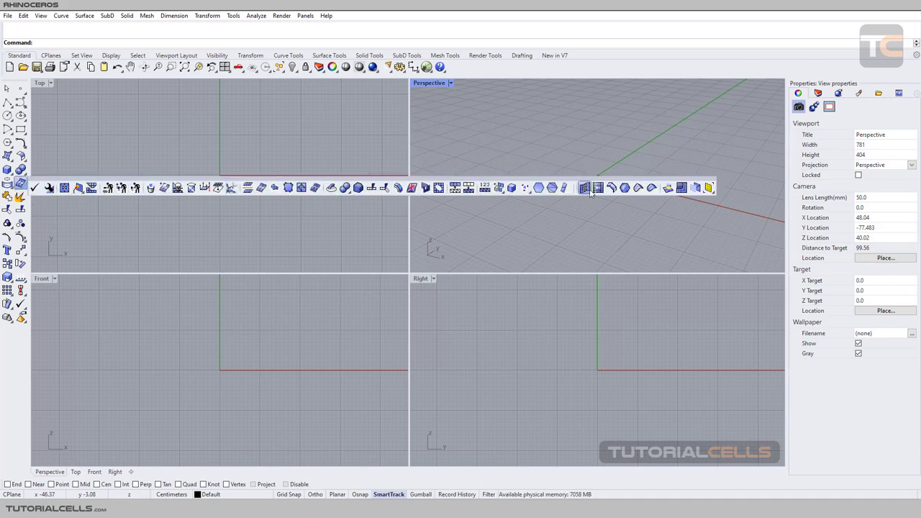
click(165, 224)
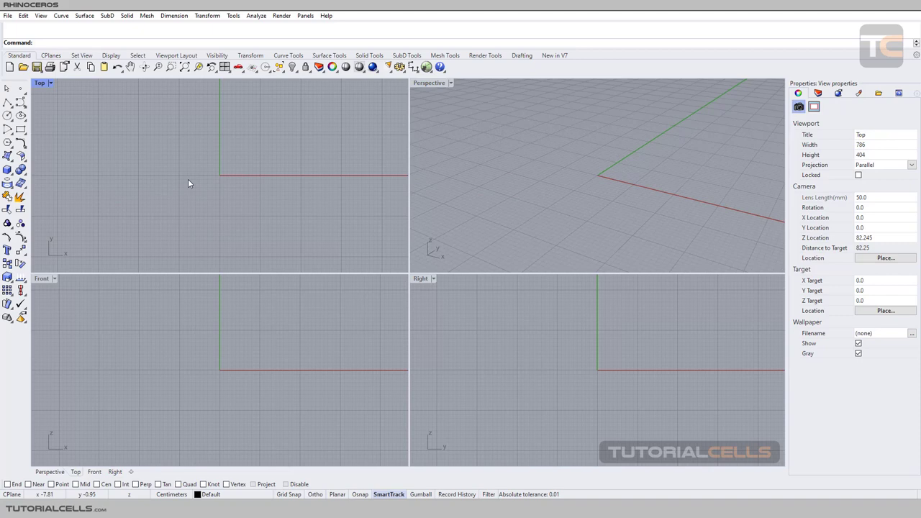
Browse the Curve menu twice, closing it each time, then show the Surface menu commands
click(62, 16)
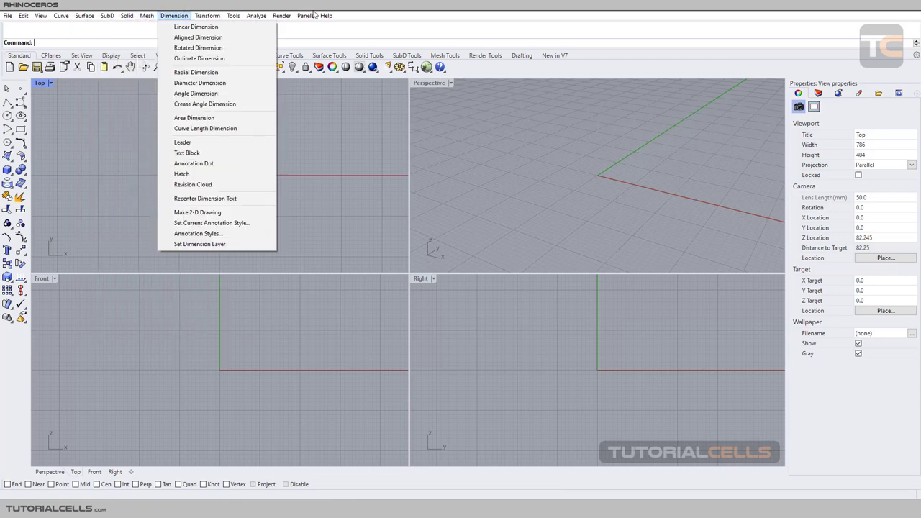
mouse_move(303, 16)
mouse_move(62, 18)
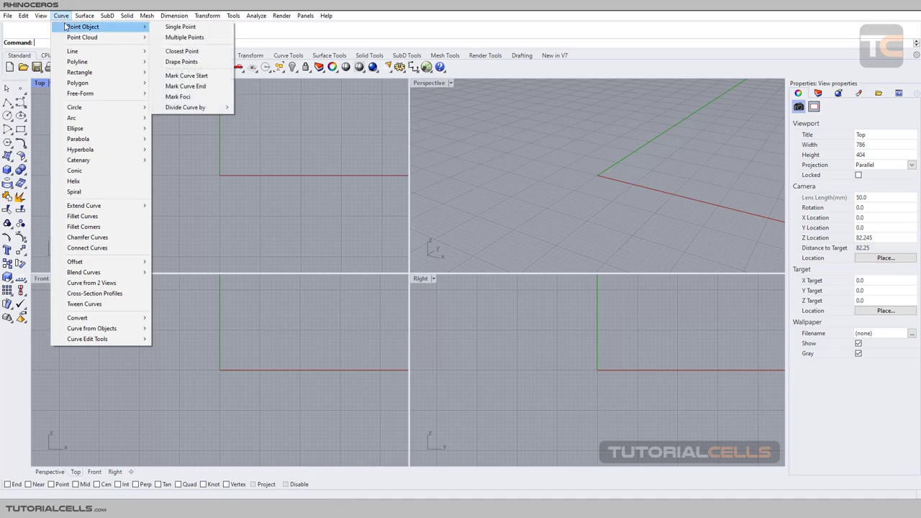
click(187, 135)
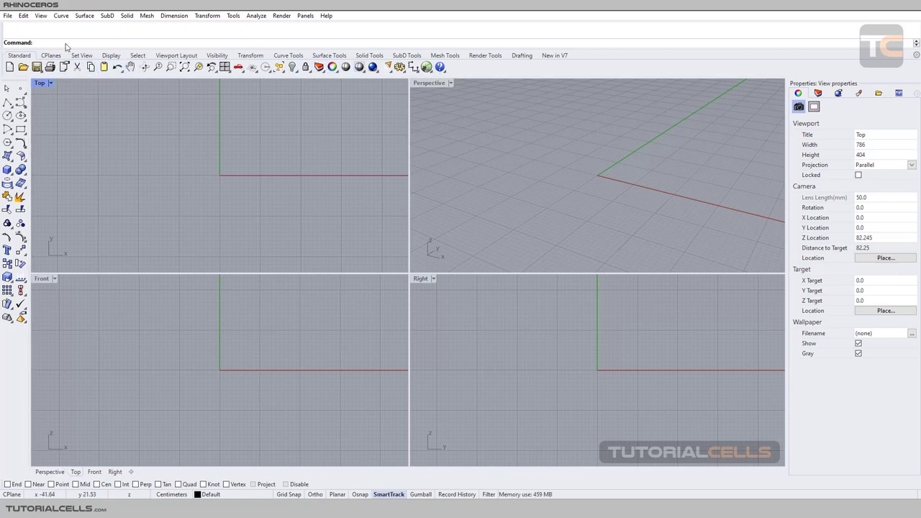
click(63, 16)
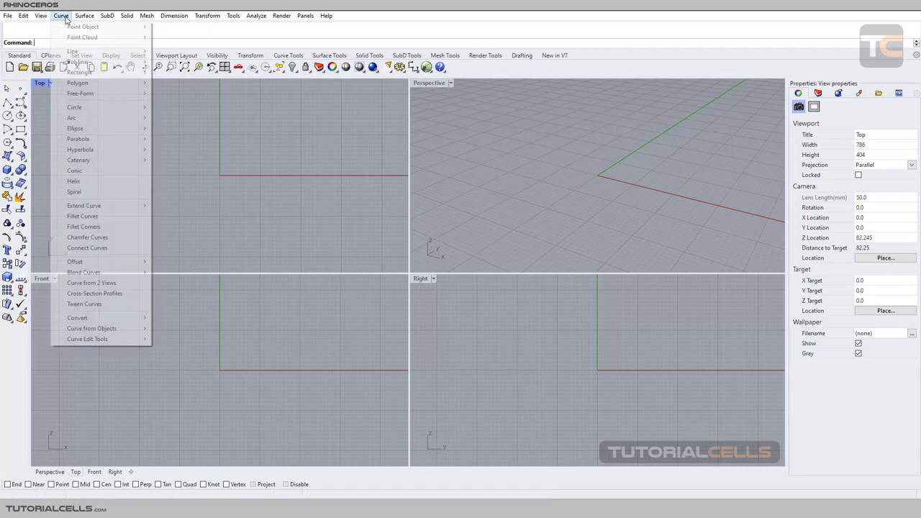
click(41, 114)
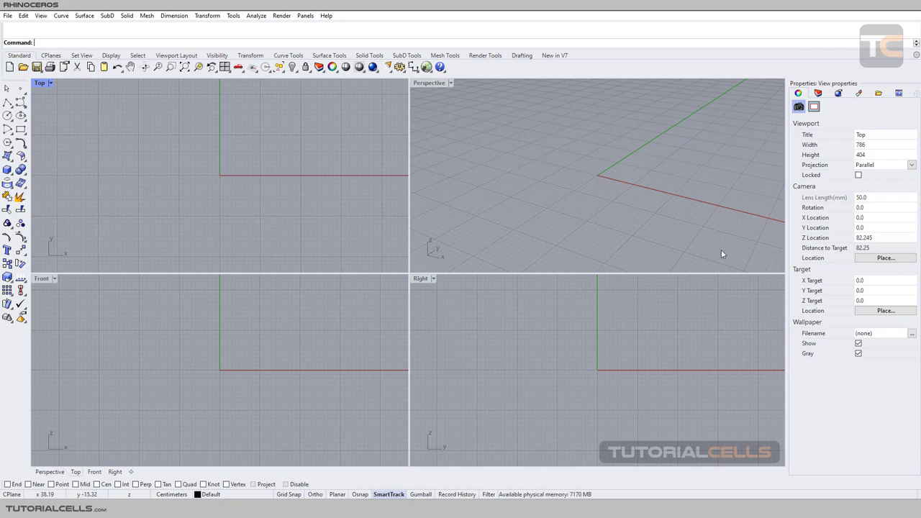
click(83, 16)
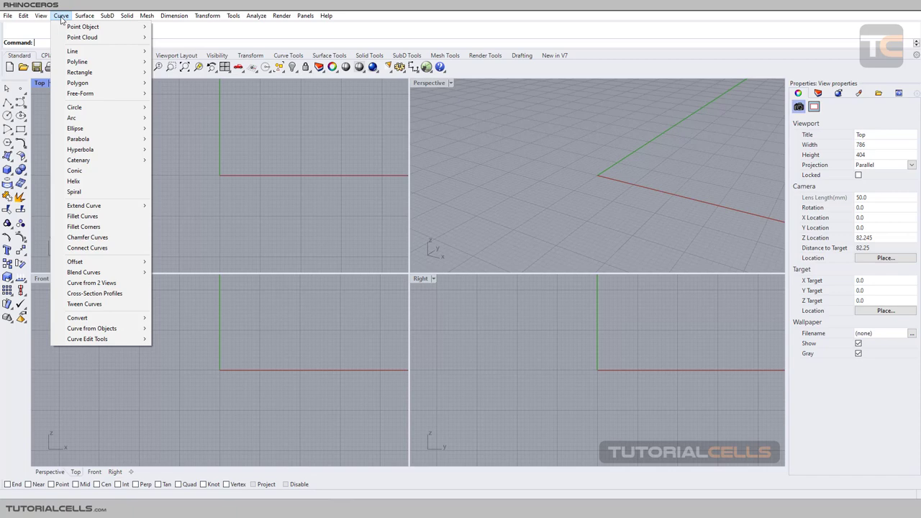
Dismiss the menu and show the Layers panel with Default and Layer 01 through Layer 05
mouse_move(68, 36)
click(37, 167)
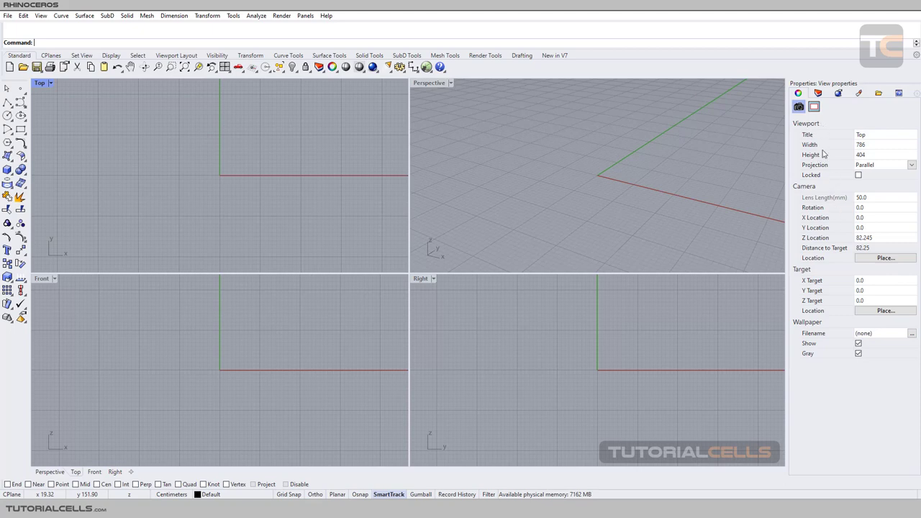
click(818, 94)
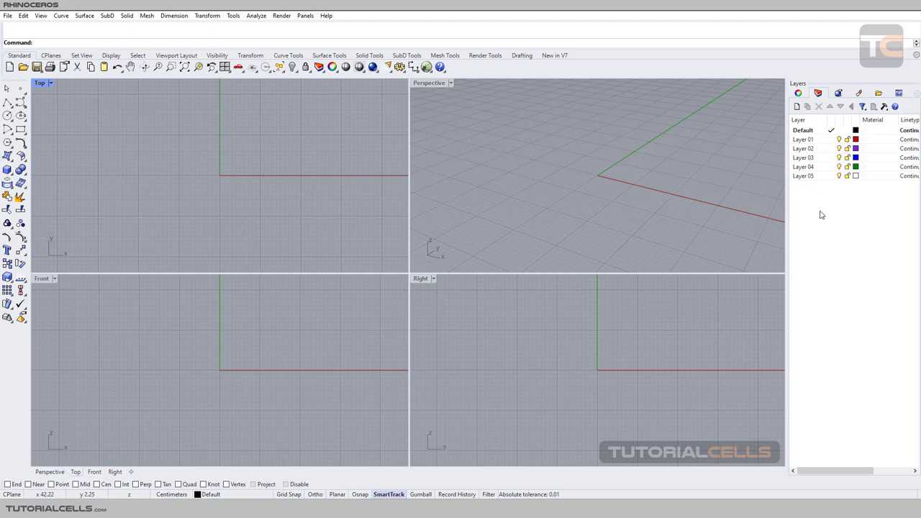
Look through the Rendering, Libraries and Help panels in the side panel
click(840, 94)
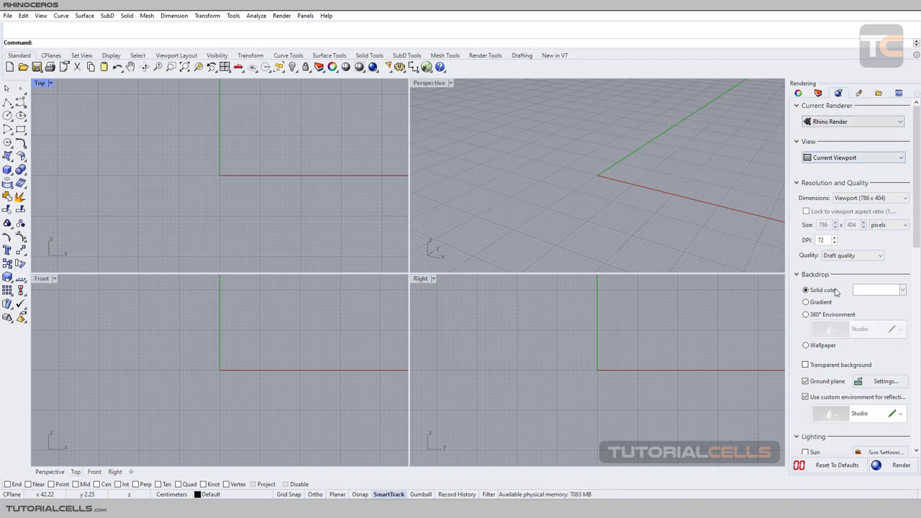
click(859, 93)
click(878, 93)
click(899, 94)
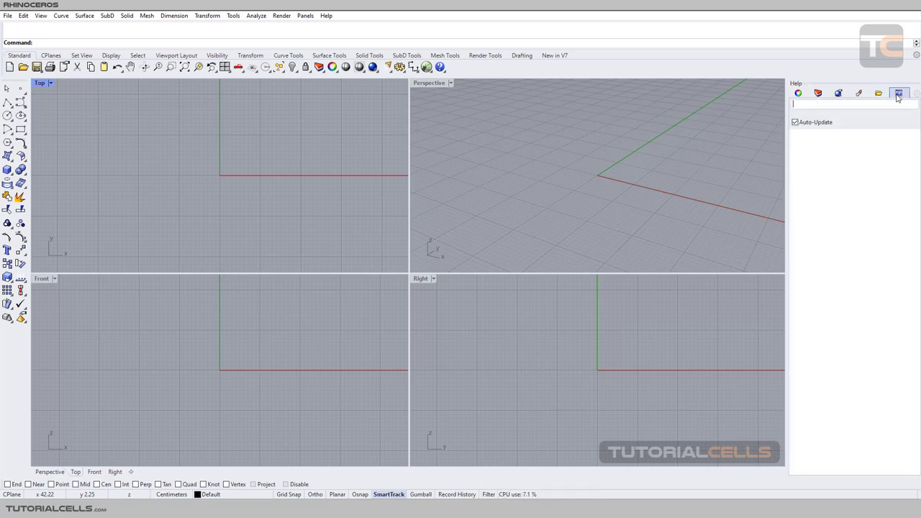
Show the Top viewport's view properties, then bring up the Curve menu with Line, Polyline and Circle
click(798, 93)
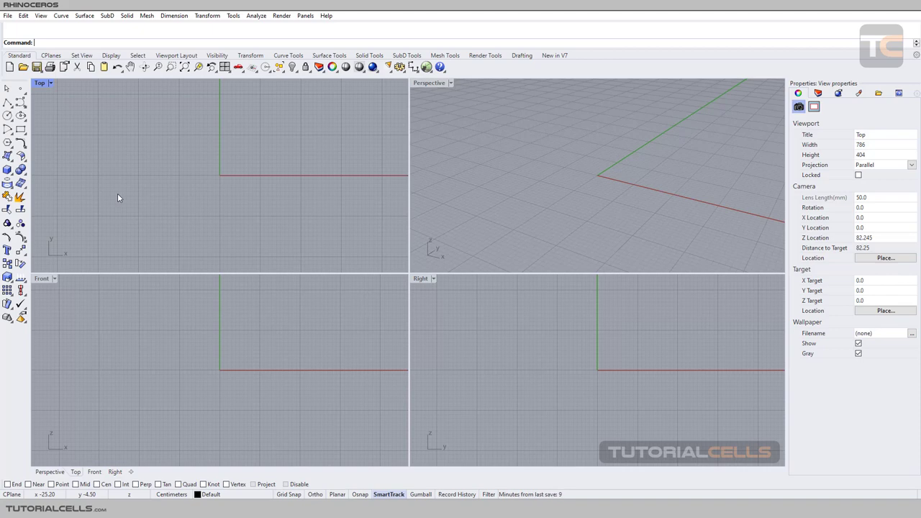
click(59, 16)
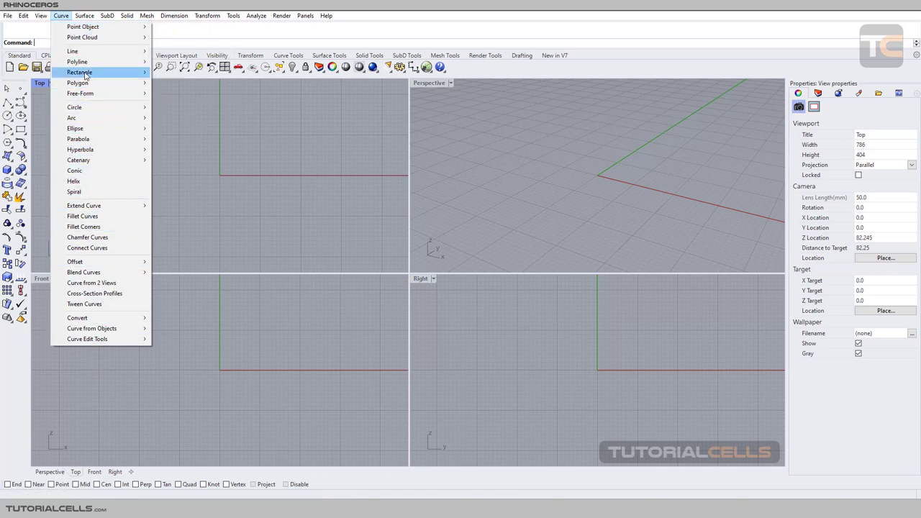
Browse the Curve submenus, then the Transform, Analyze and Render menus, ending on Shade and Material Editor
mouse_move(88, 85)
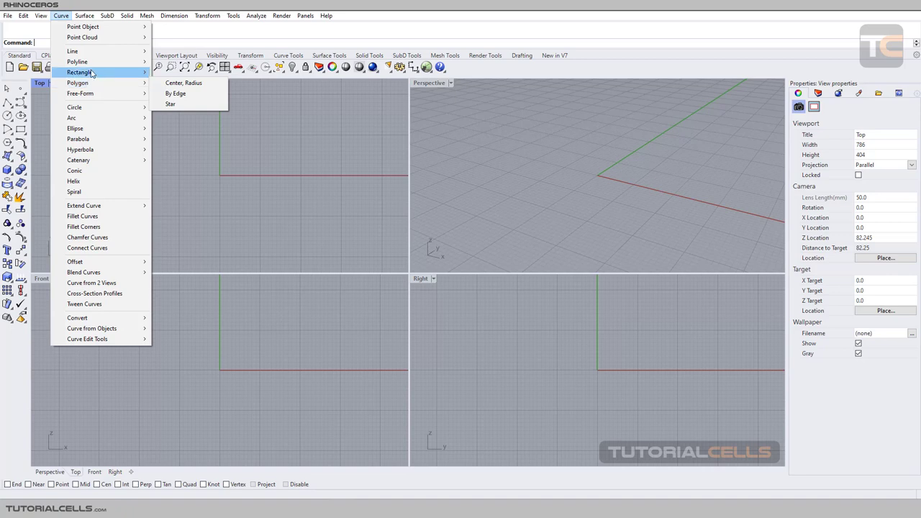
mouse_move(83, 28)
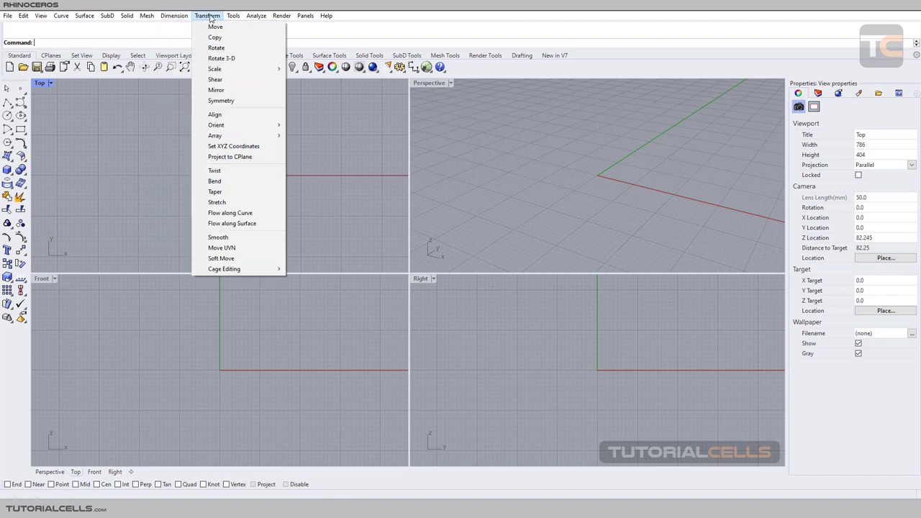
mouse_move(230, 18)
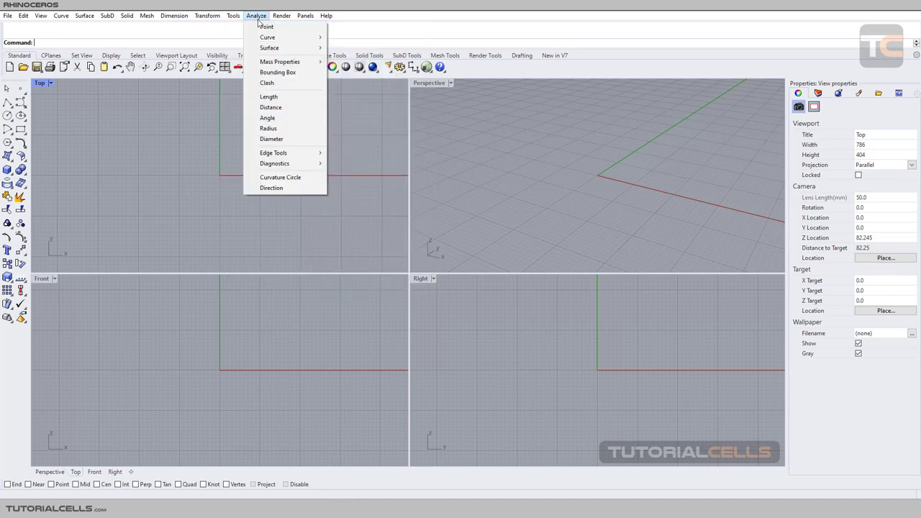
mouse_move(273, 47)
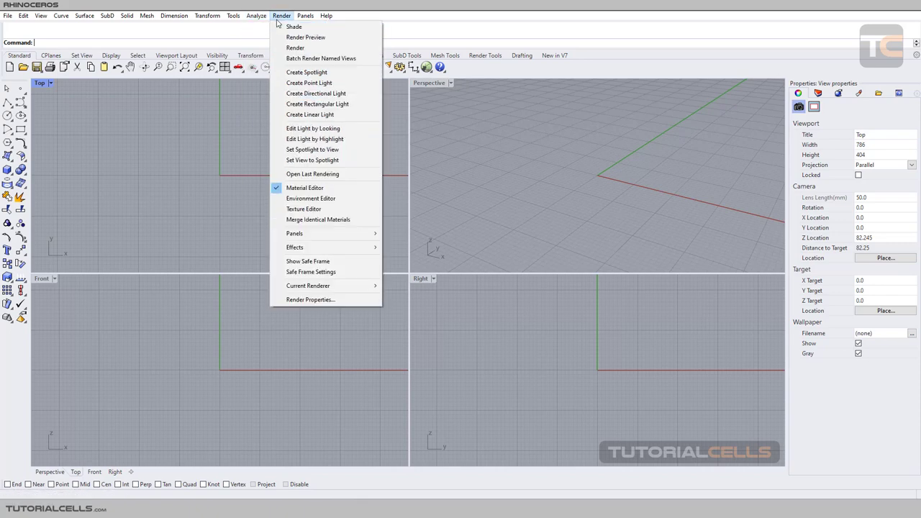
Browse the Curve and Panels menus and Curve > Point Object, then dismiss them without running a command
mouse_move(64, 18)
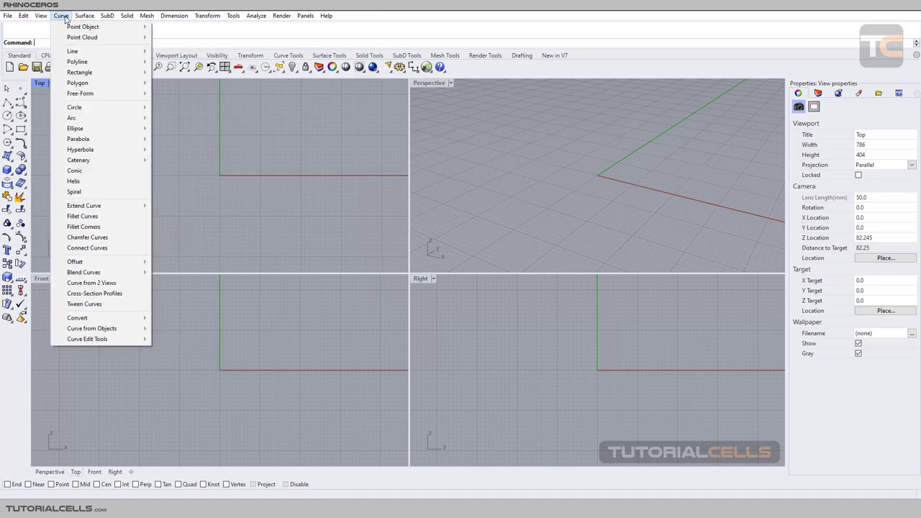
mouse_move(306, 15)
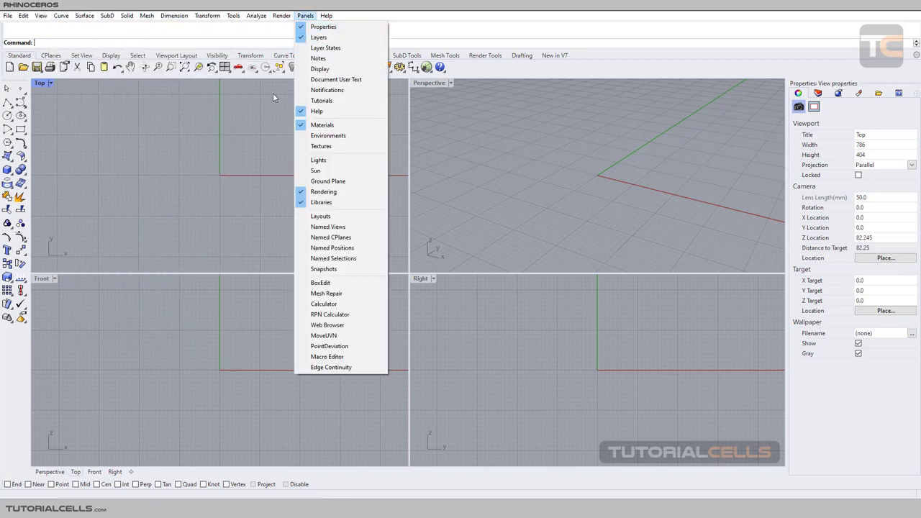
click(231, 123)
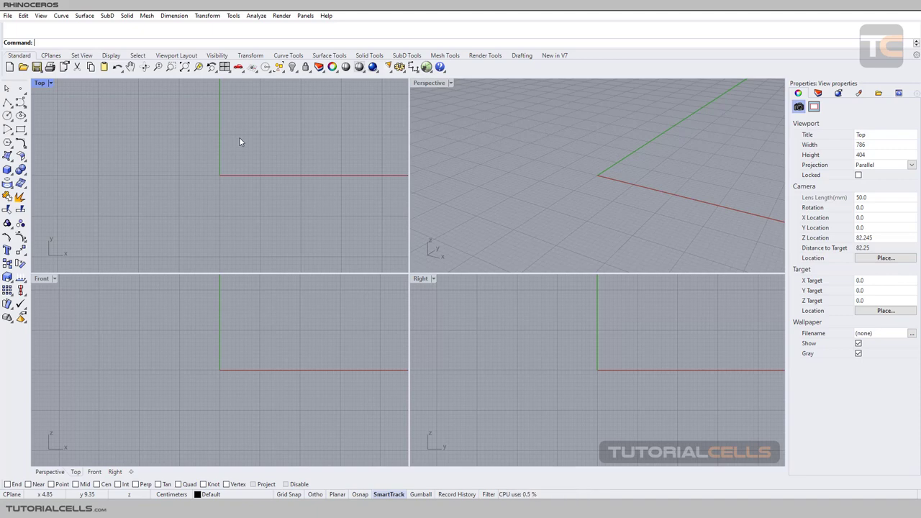
click(61, 16)
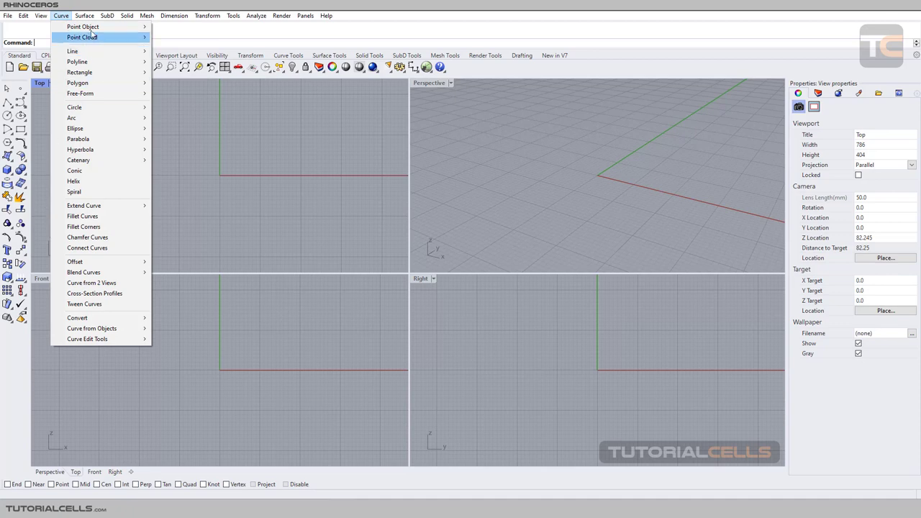
mouse_move(104, 29)
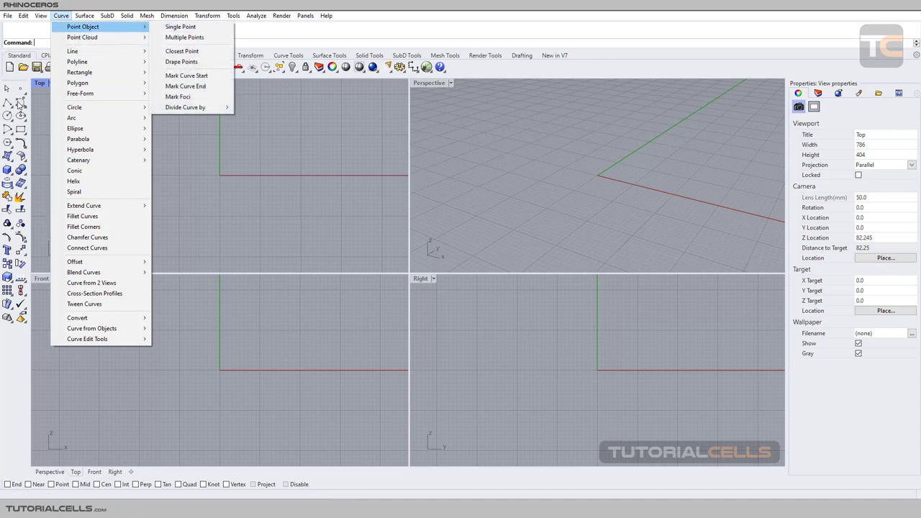
click(37, 114)
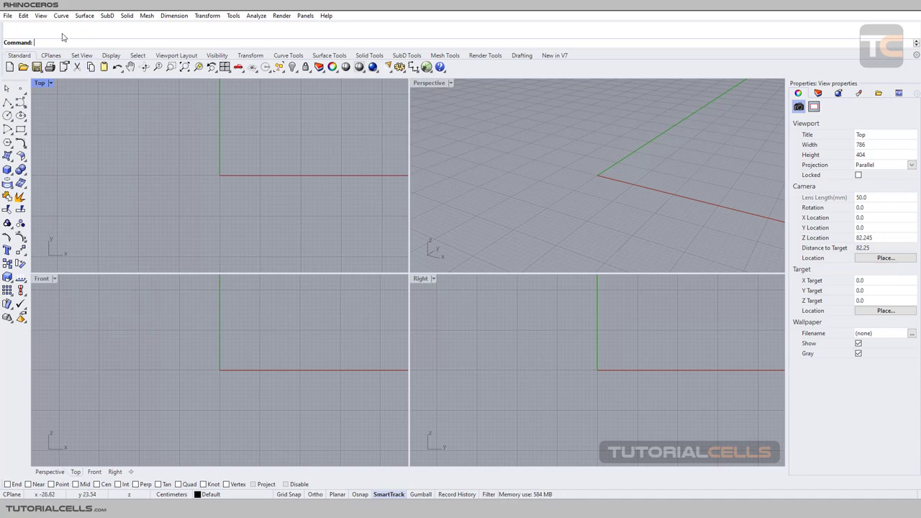
Draw an open polyline through five points in the Top viewport and finish it
click(7, 103)
click(110, 151)
click(259, 112)
click(291, 200)
click(224, 210)
click(178, 170)
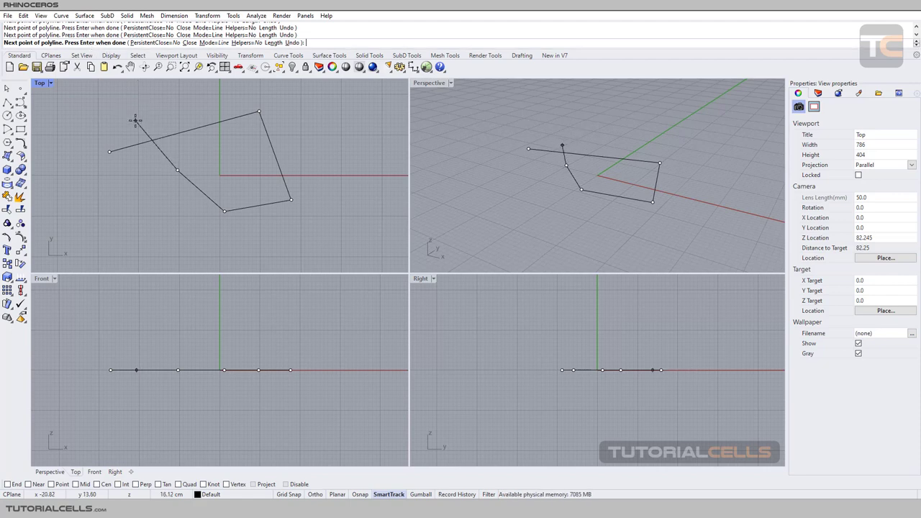
key(Return)
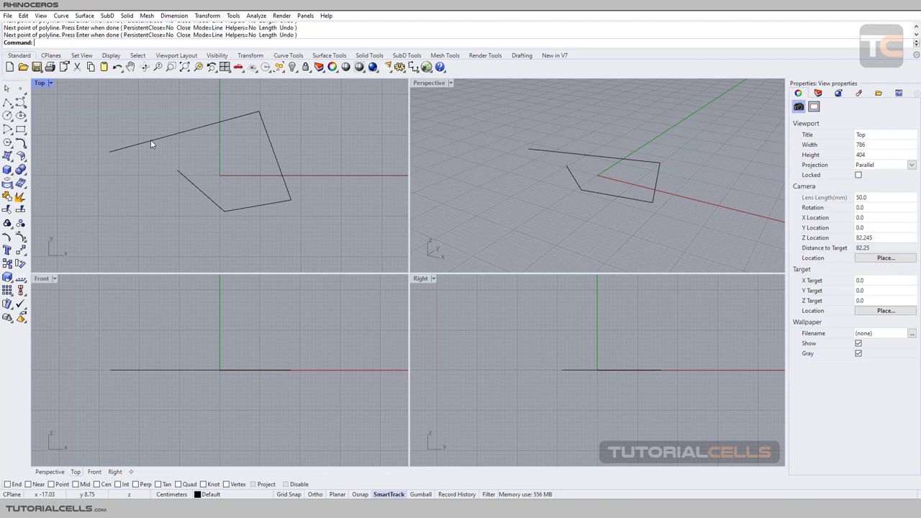
Draw a second, two-segment polyline through three points in Top, crossing the first
click(7, 106)
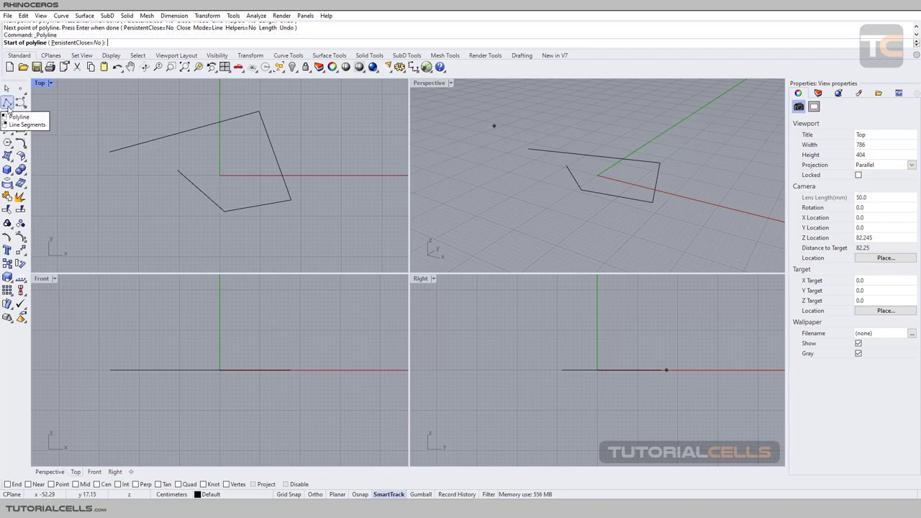
click(74, 120)
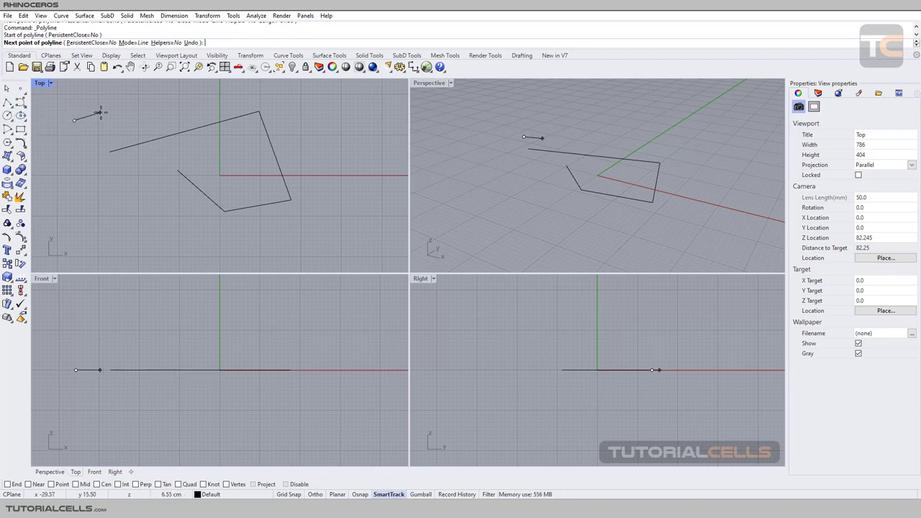
click(200, 108)
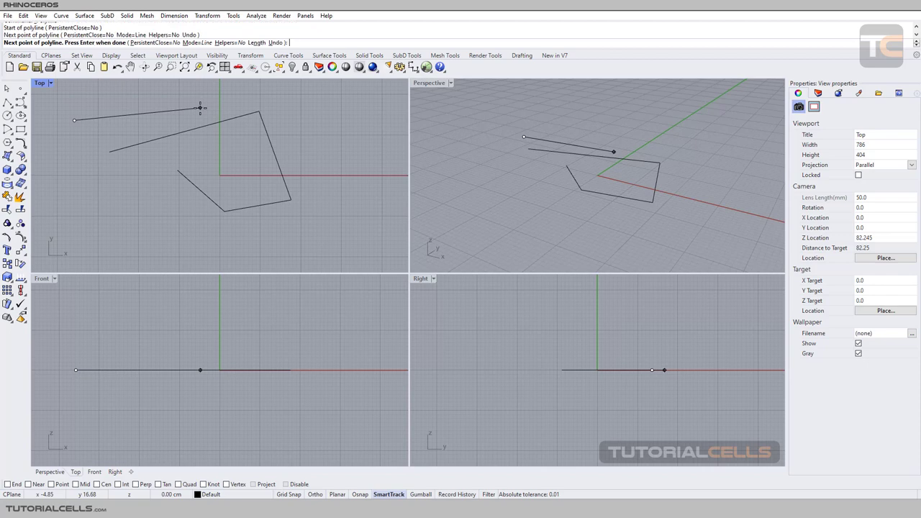
click(219, 149)
key(Return)
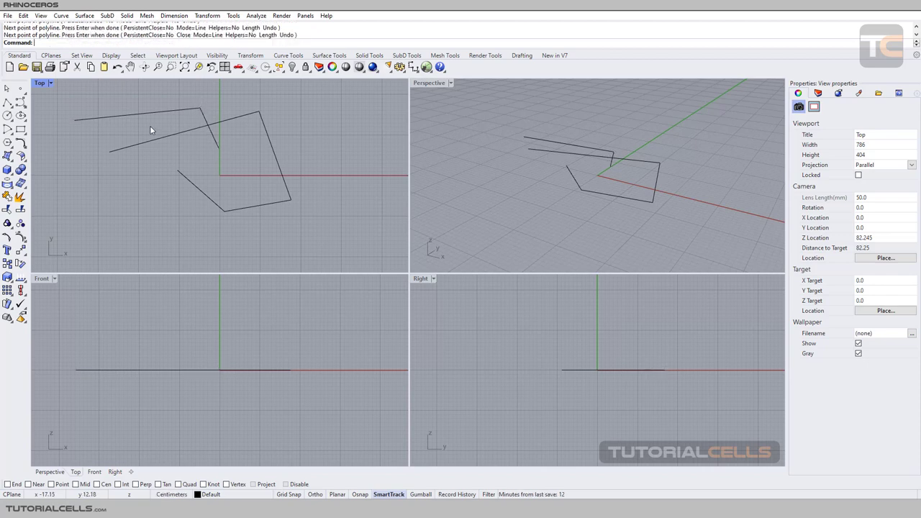